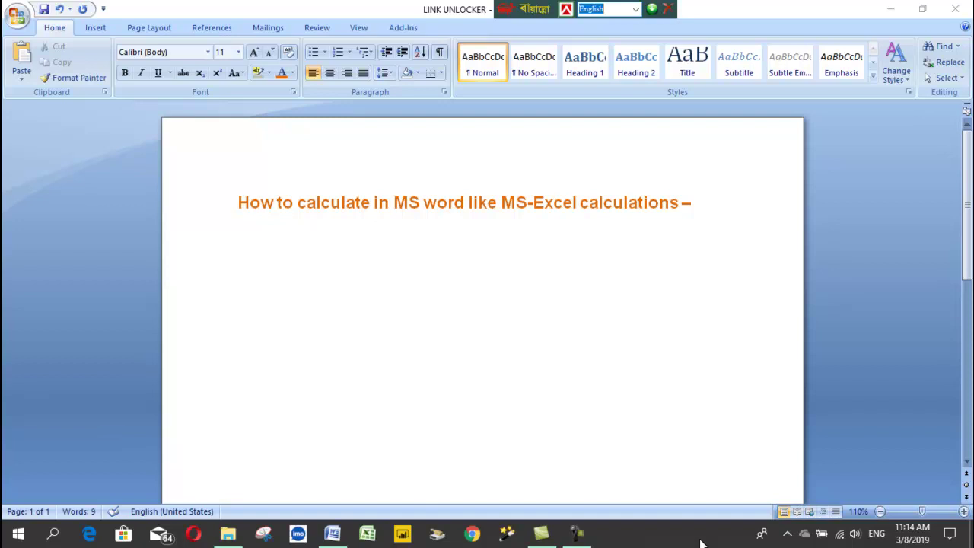
# Step: Type =20000+88889+999+909+9 below the heading, with a new line starting with = beneath it
pyautogui.click(248, 260)
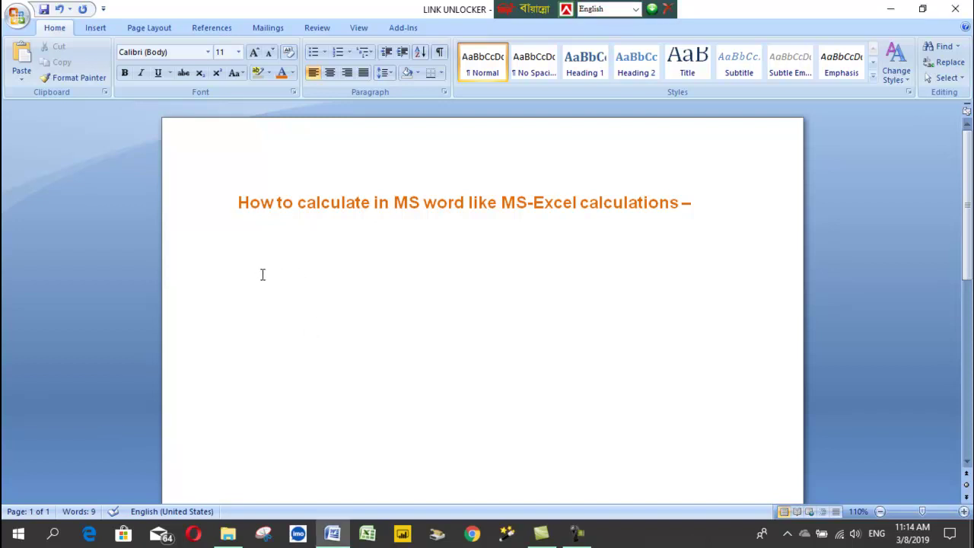
pyautogui.write('=')
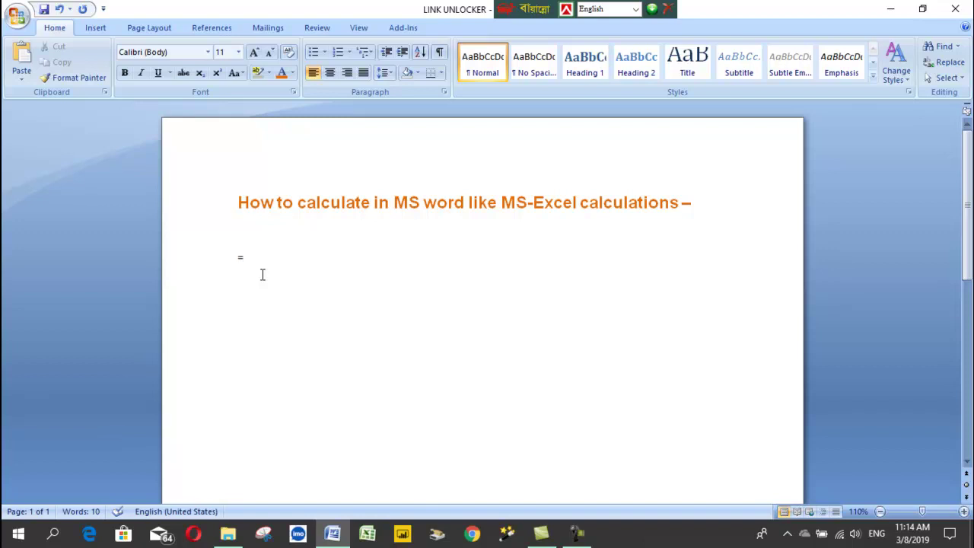
pyautogui.write('20000')
pyautogui.write('+')
pyautogui.write('88889+999')
pyautogui.write('+909+9')
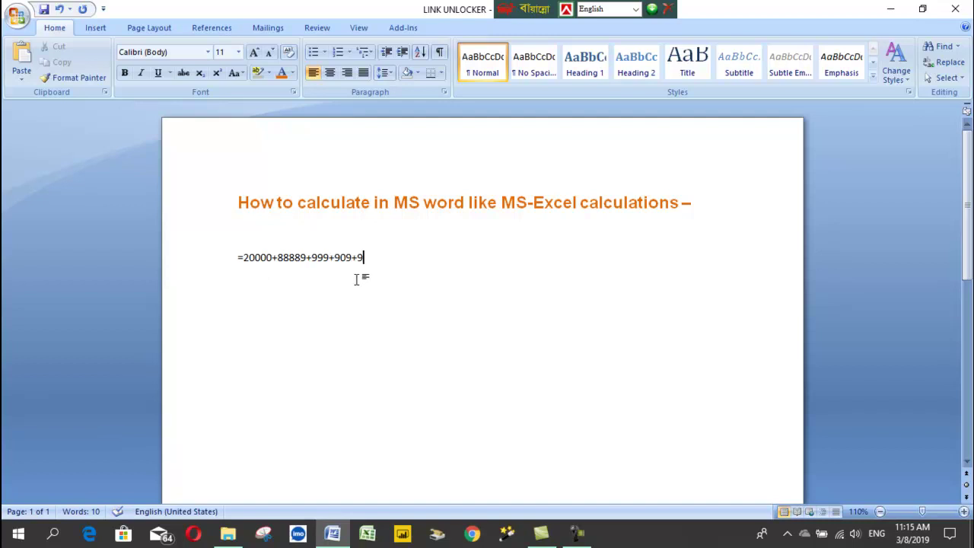
pyautogui.press('Return')
pyautogui.write('=')
pyautogui.click(410, 257)
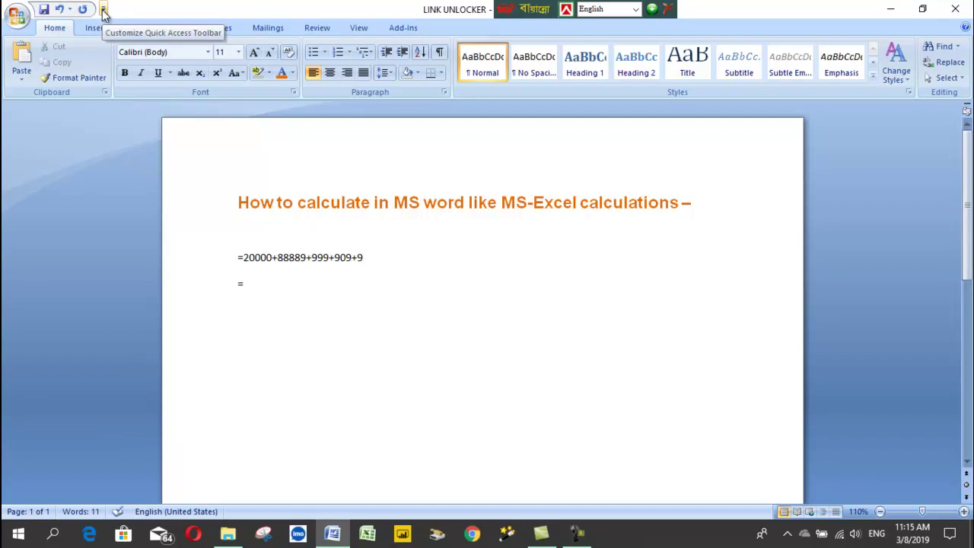
# Step: Open the Quick Access Toolbar's More Commands settings with All Commands as the command source
pyautogui.click(104, 11)
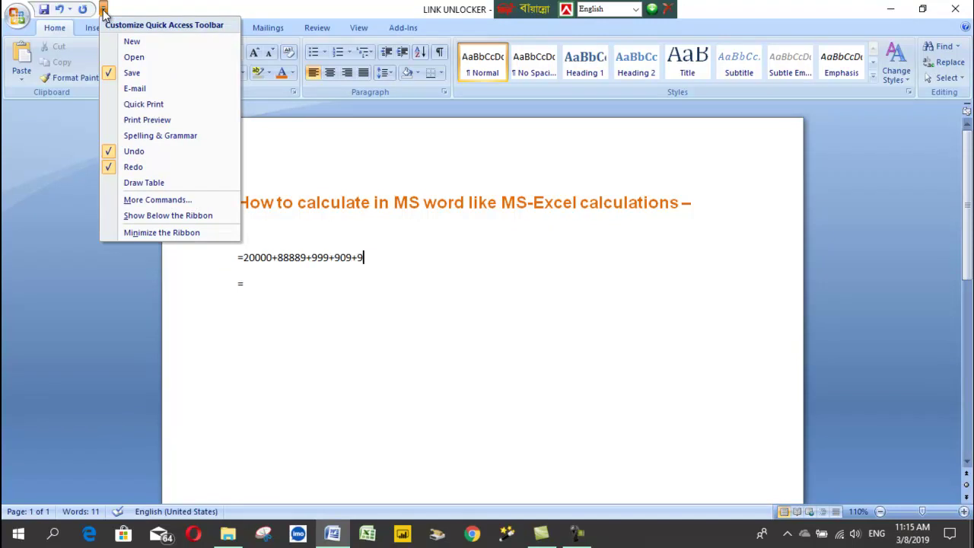
pyautogui.click(162, 201)
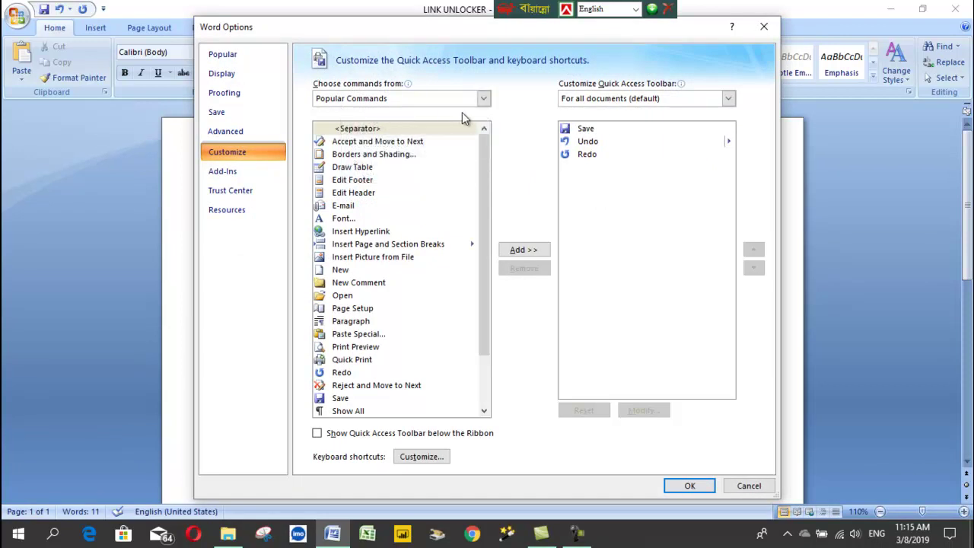
pyautogui.click(484, 101)
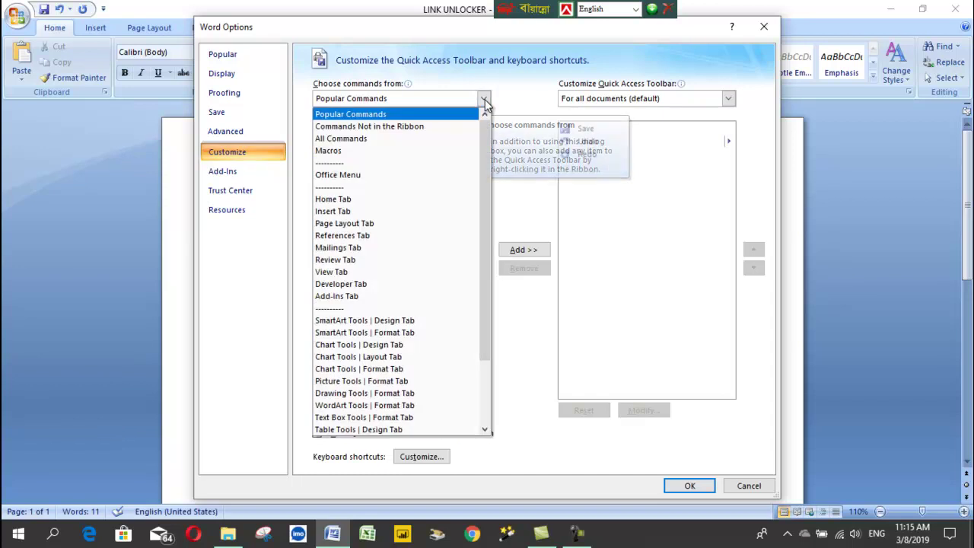
pyautogui.click(372, 142)
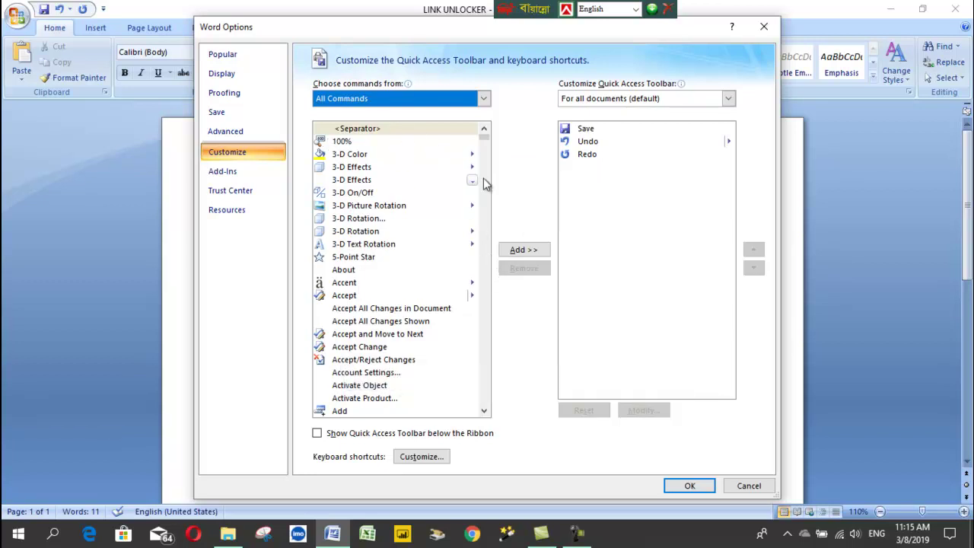
# Step: Scroll the All Commands list down to the Calculate command
pyautogui.moveTo(486, 141)
pyautogui.mouseDown()
pyautogui.moveTo(490, 219)
pyautogui.moveTo(490, 194)
pyautogui.mouseUp()
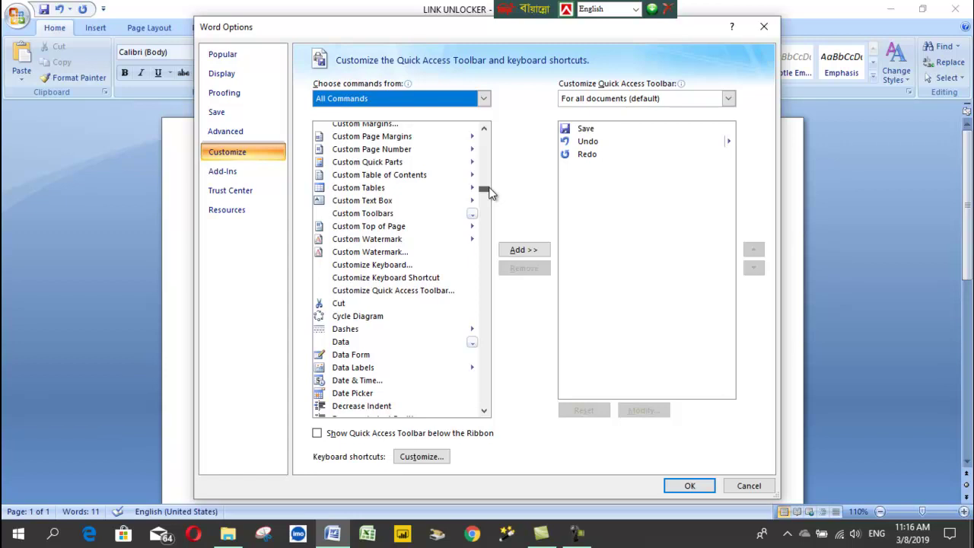
pyautogui.click(484, 131)
pyautogui.click(484, 131)
pyautogui.click(484, 131)
pyautogui.click(484, 131)
pyautogui.click(483, 131)
pyautogui.click(484, 131)
pyautogui.click(484, 130)
pyautogui.moveTo(484, 130); pyautogui.dragTo(483, 131)
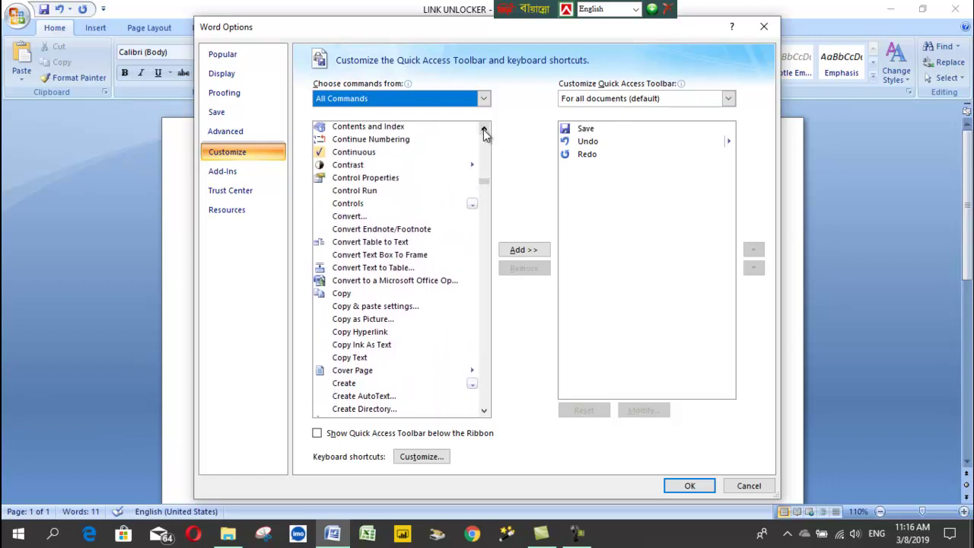
pyautogui.moveTo(484, 131); pyautogui.dragTo(485, 134)
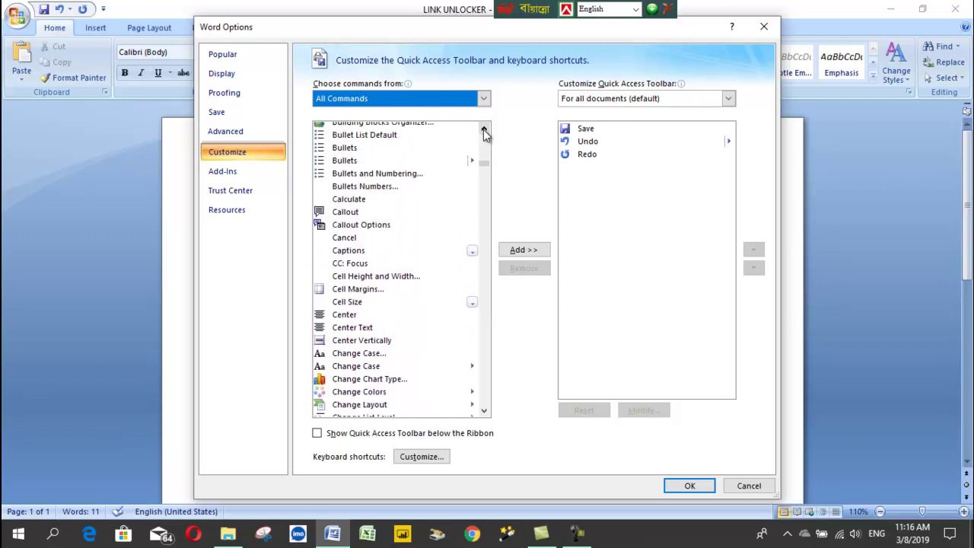
# Step: Add the Calculate command to the Quick Access Toolbar and confirm with OK
pyautogui.click(359, 201)
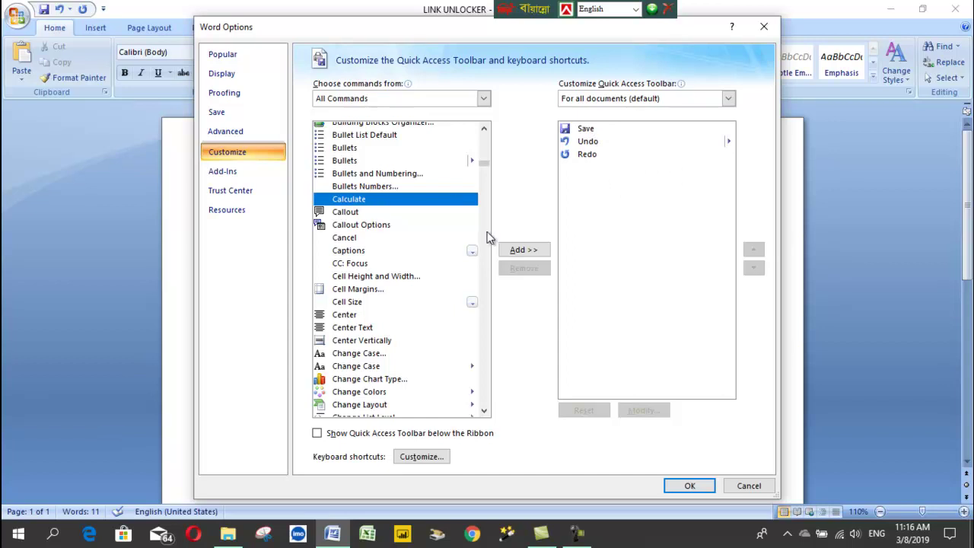
pyautogui.click(523, 250)
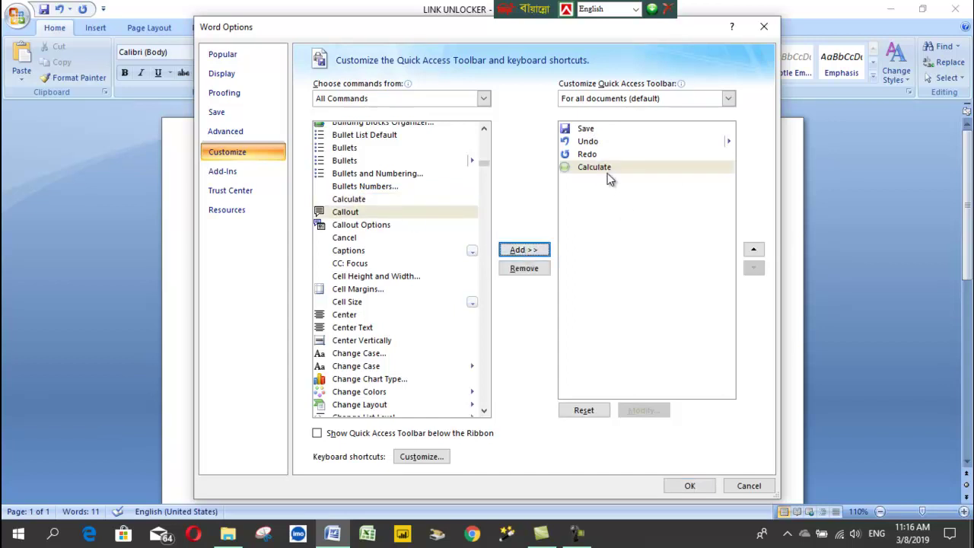
pyautogui.click(688, 485)
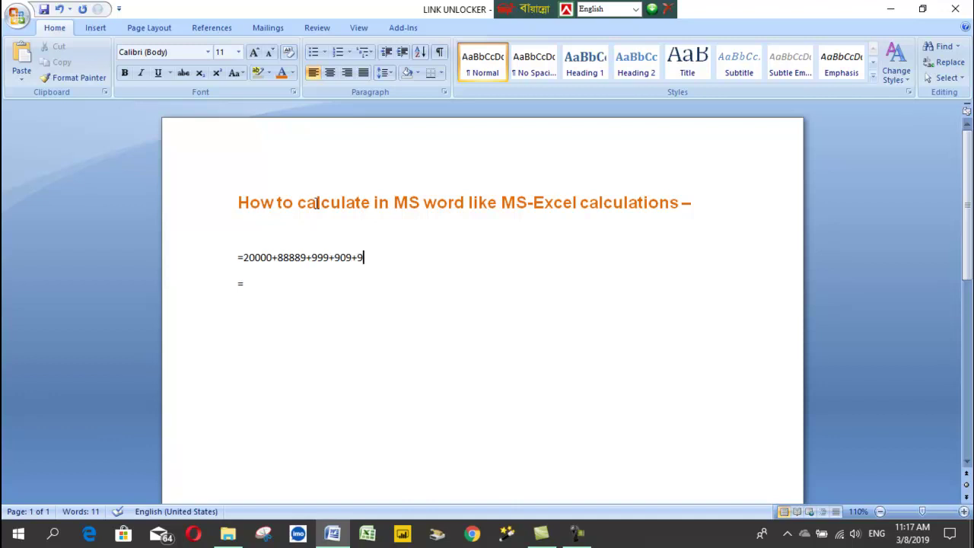
# Step: Reopen the toolbar customization settings showing All Commands
pyautogui.click(119, 10)
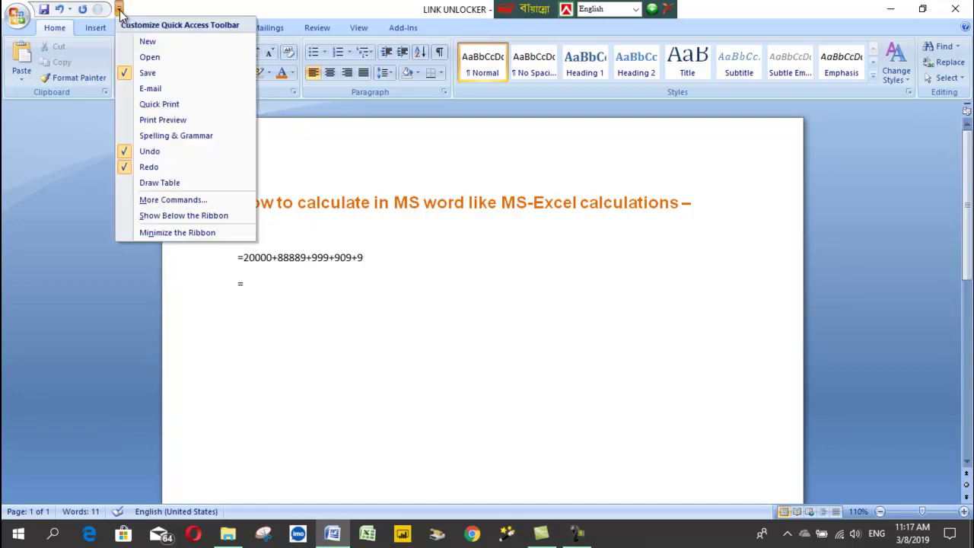
pyautogui.click(186, 200)
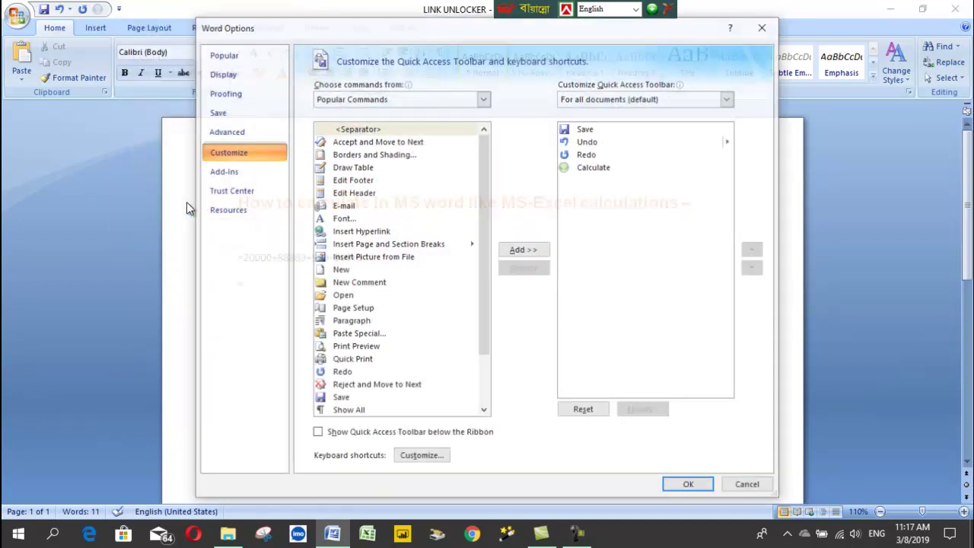
pyautogui.click(484, 102)
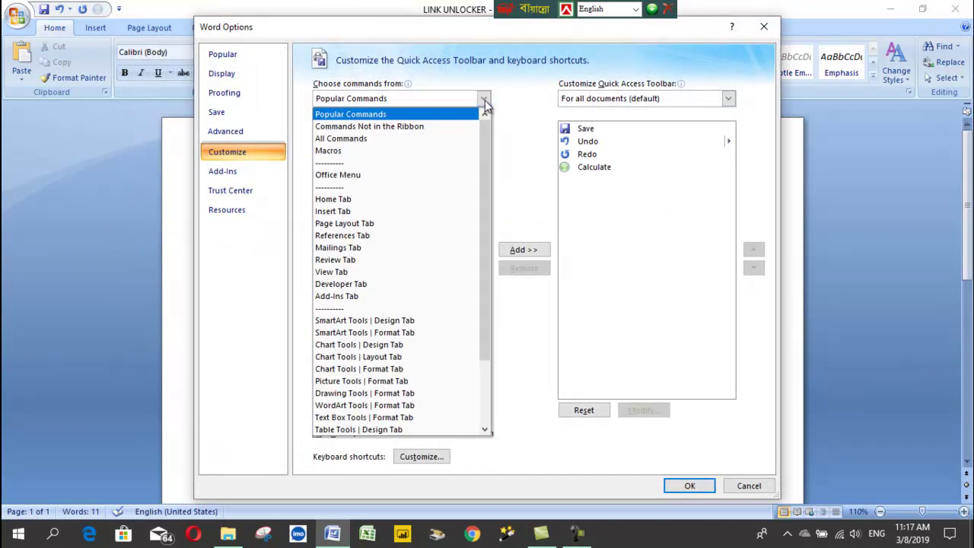
pyautogui.click(362, 139)
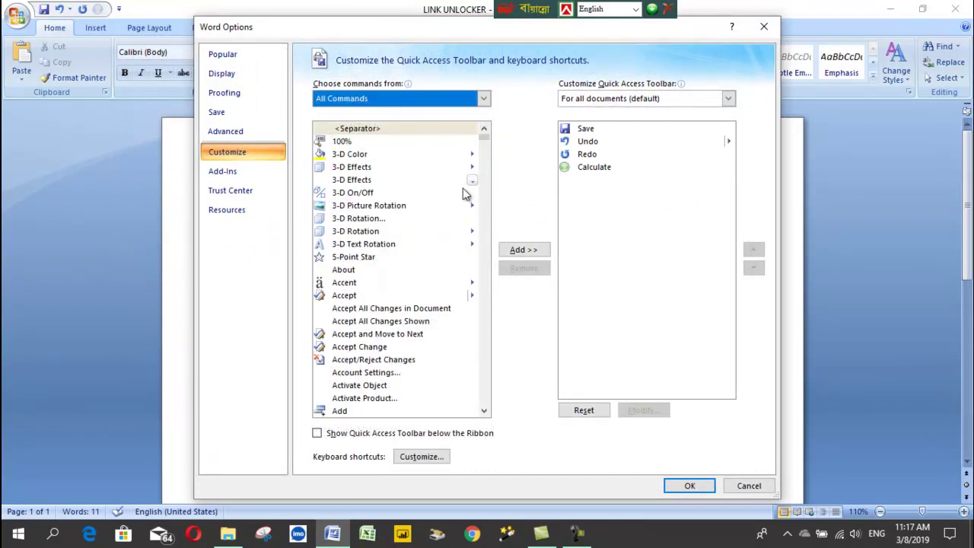
# Step: Scroll to and select Calculate, then close the Word Options window
pyautogui.click(484, 411)
pyautogui.click(485, 409)
pyautogui.moveTo(485, 140); pyautogui.dragTo(490, 164)
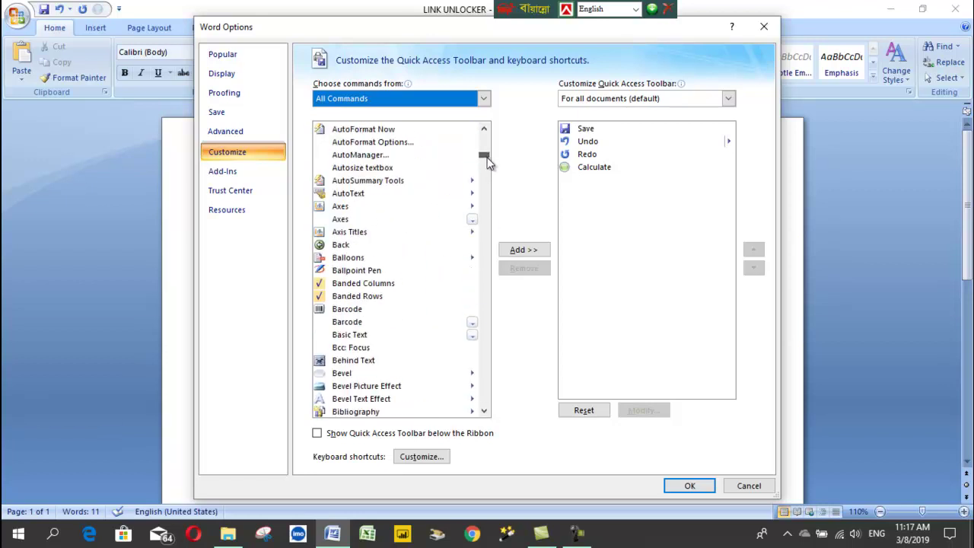
pyautogui.click(484, 413)
pyautogui.moveTo(483, 413); pyautogui.dragTo(483, 413)
pyautogui.click(358, 300)
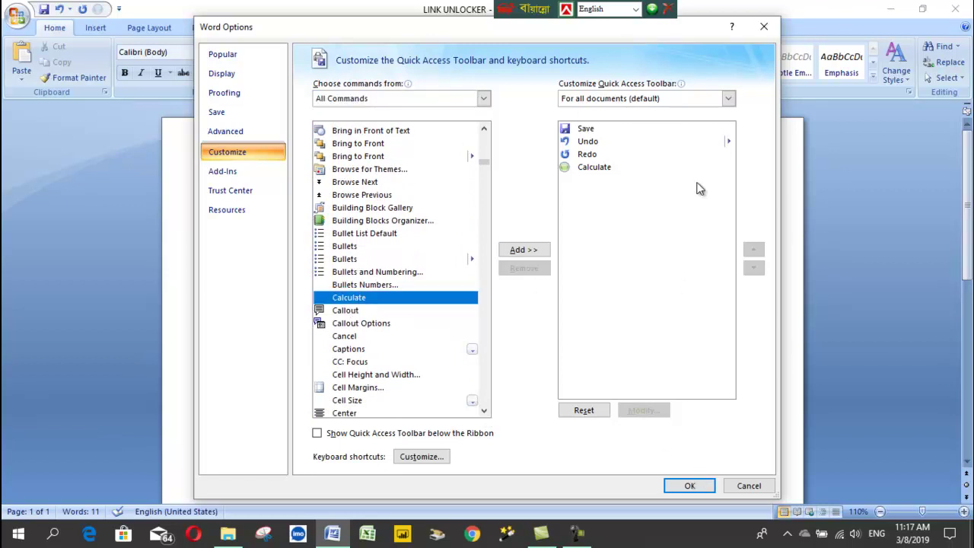
pyautogui.click(765, 28)
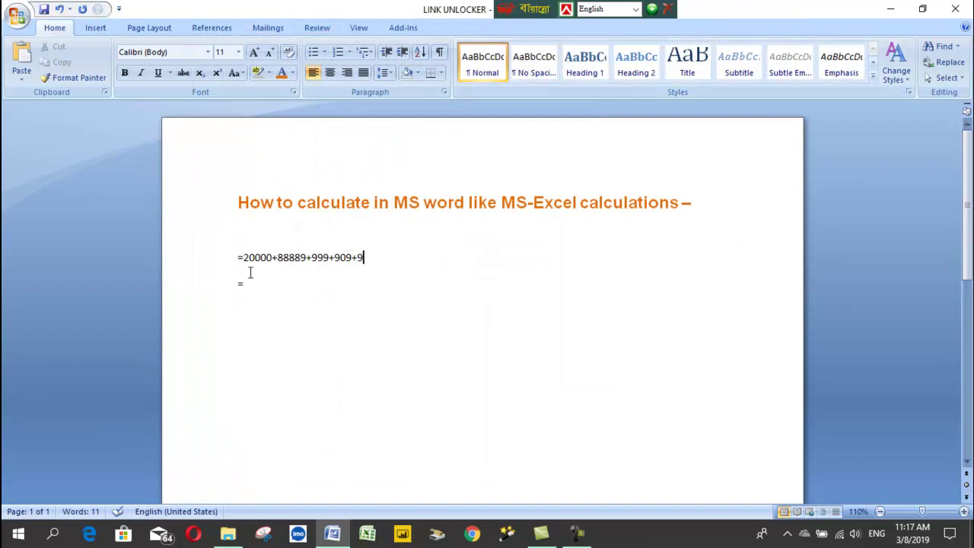
# Step: Calculate 20000+88889+999+909+9 and write the total 110806 after the second line's =
pyautogui.moveTo(367, 256); pyautogui.dragTo(253, 258)
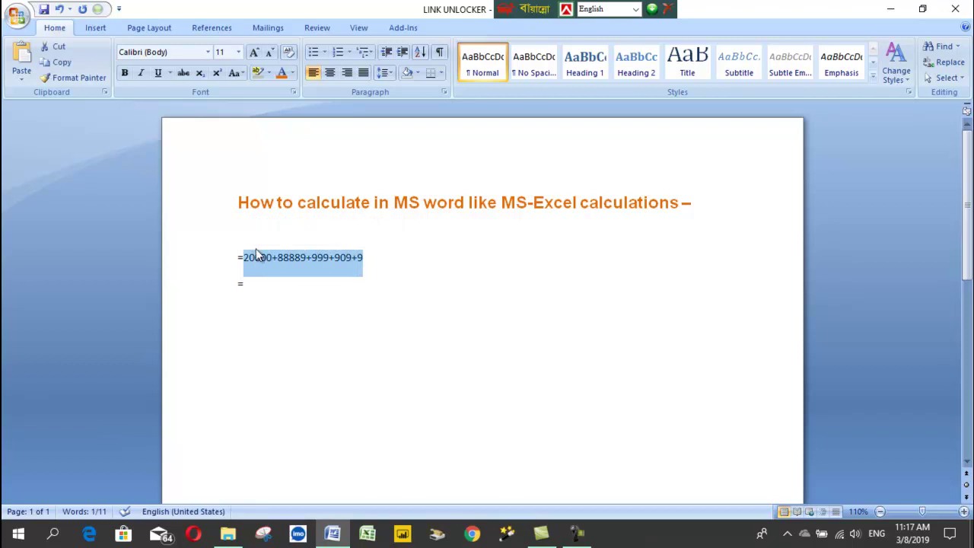
pyautogui.click(100, 10)
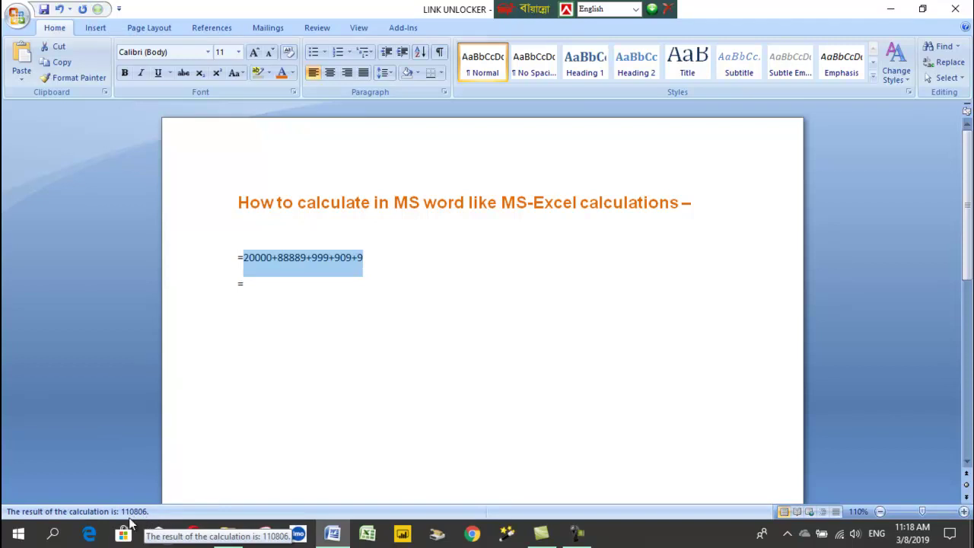
pyautogui.click(316, 389)
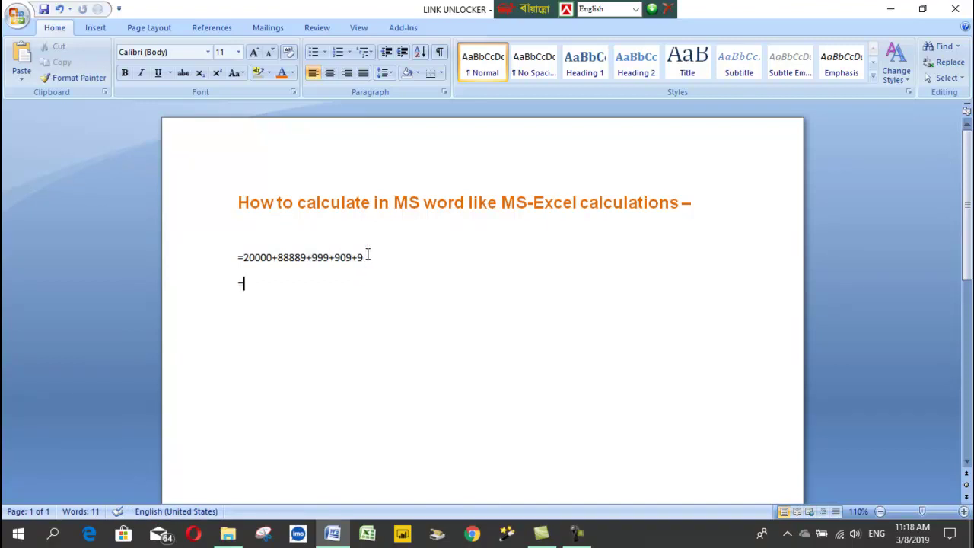
pyautogui.moveTo(368, 257); pyautogui.dragTo(243, 257)
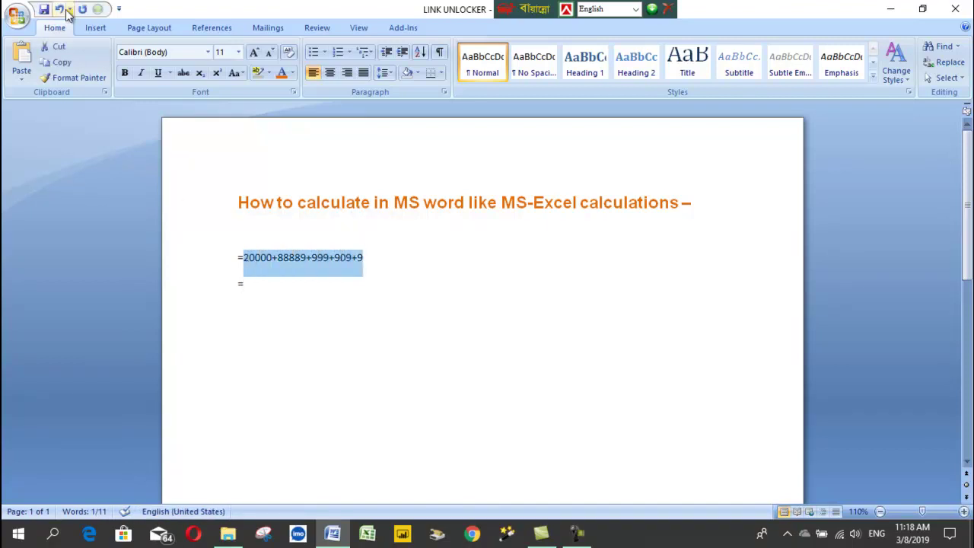
pyautogui.click(97, 11)
pyautogui.click(251, 284)
pyautogui.write('110')
pyautogui.write('80')
pyautogui.write('6')
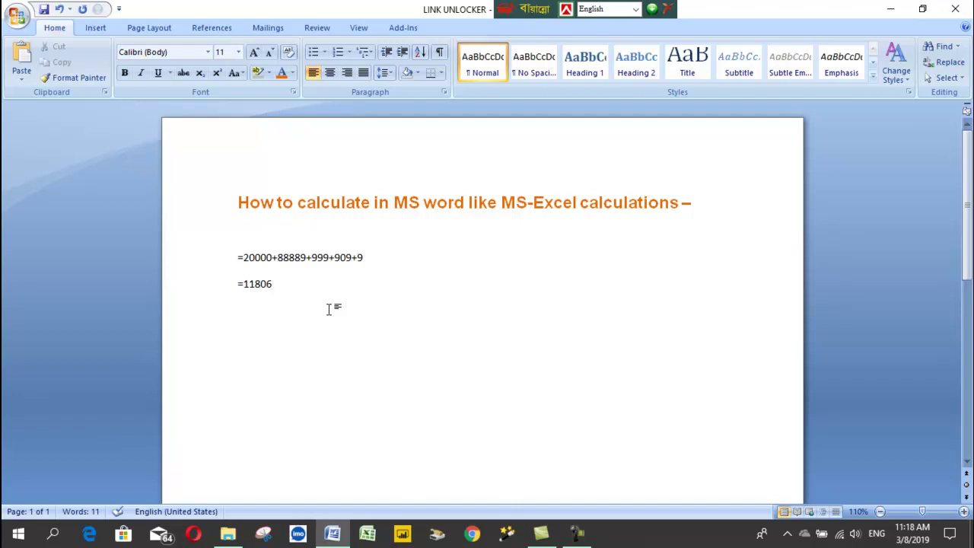
# Step: Type the expression =90-60 on a new line
pyautogui.press('Return')
pyautogui.write('90')
pyautogui.write('-60')
pyautogui.click(236, 310)
pyautogui.write('=')
# Step: Calculate 90-60, write =30 on the next line, and begin a new line with 100
pyautogui.moveTo(272, 310); pyautogui.dragTo(259, 318)
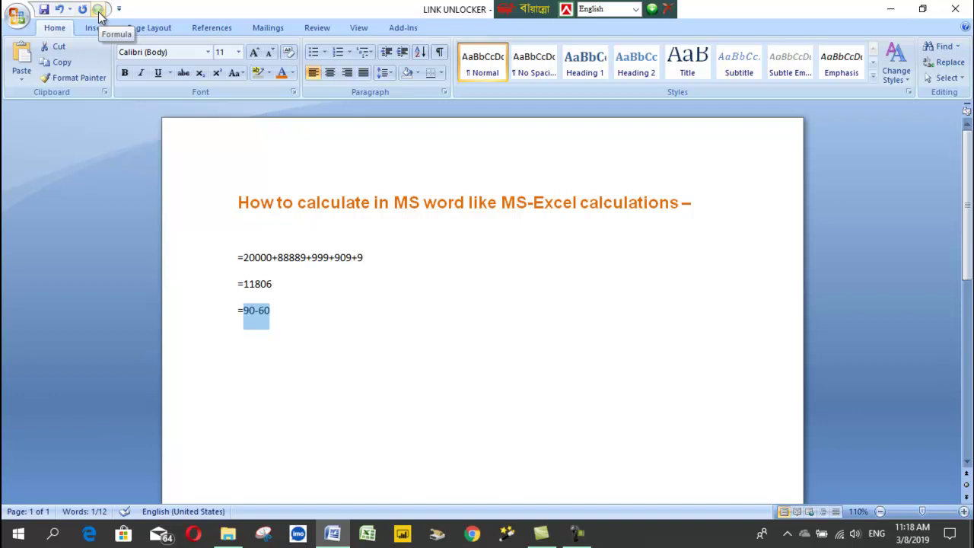
pyautogui.click(98, 12)
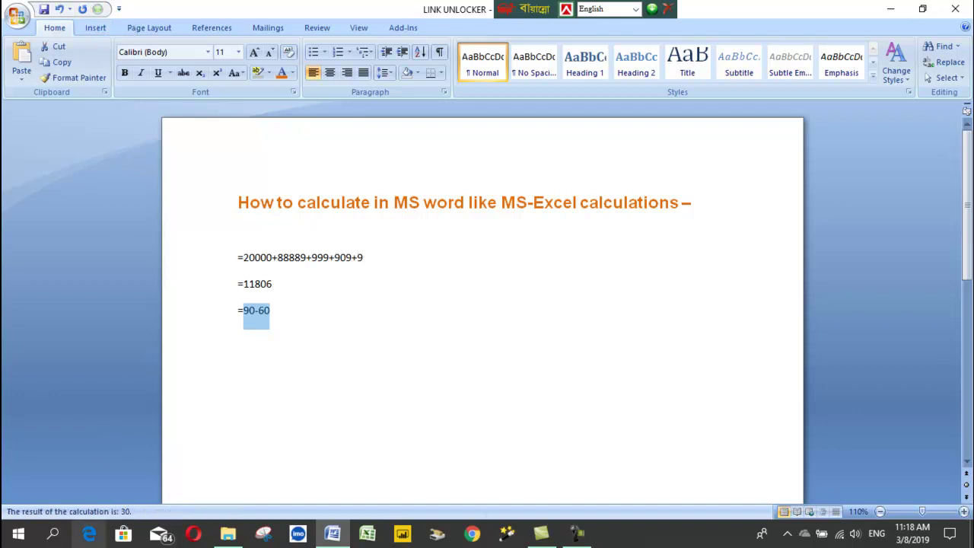
pyautogui.click(278, 308)
pyautogui.press('Return')
pyautogui.write('=30')
pyautogui.press('Return')
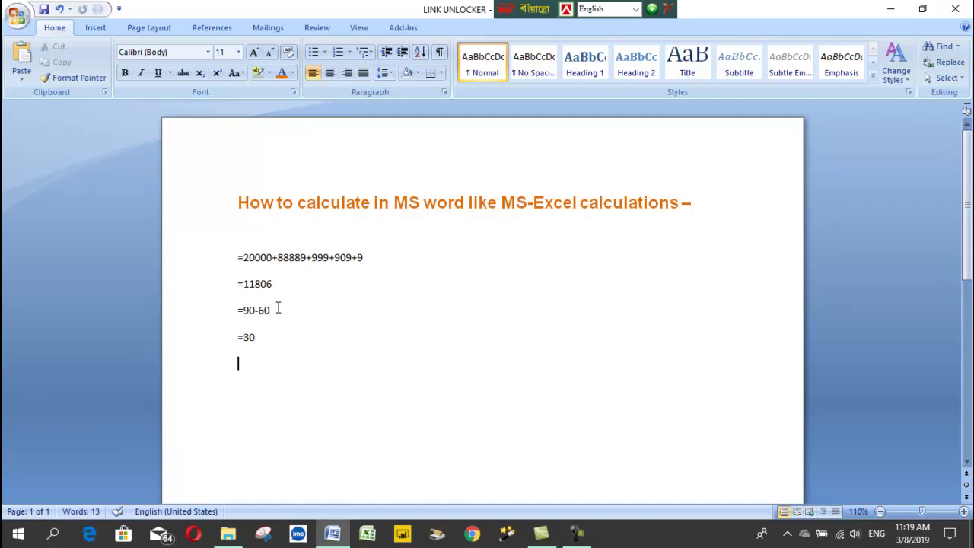
pyautogui.write('100')
# Step: Complete the last line as the expression =100/5
pyautogui.click(238, 363)
pyautogui.write('=')
pyautogui.click(262, 365)
pyautogui.write('*5')
# Step: Calculate 100/5 and write the result =20 on a new line below
pyautogui.moveTo(272, 364); pyautogui.dragTo(243, 364)
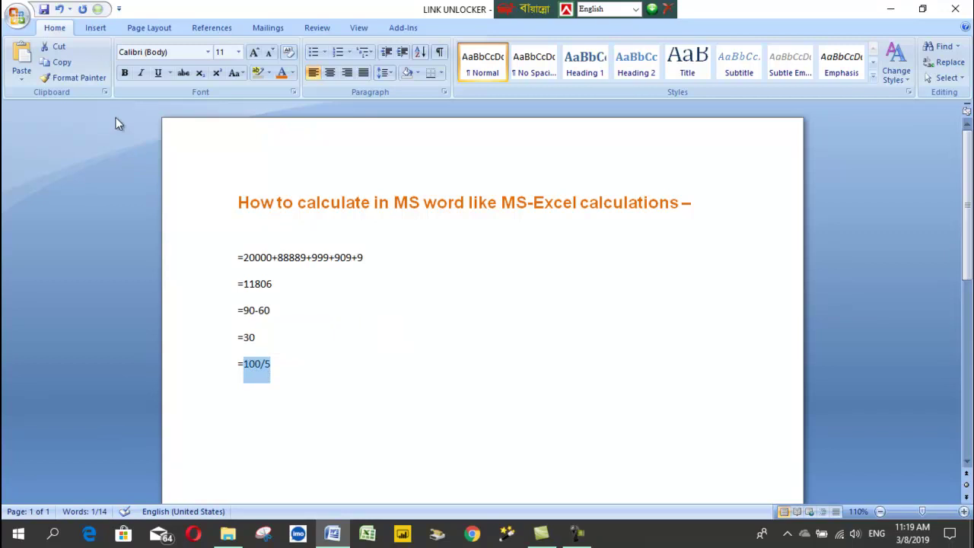
pyautogui.click(100, 8)
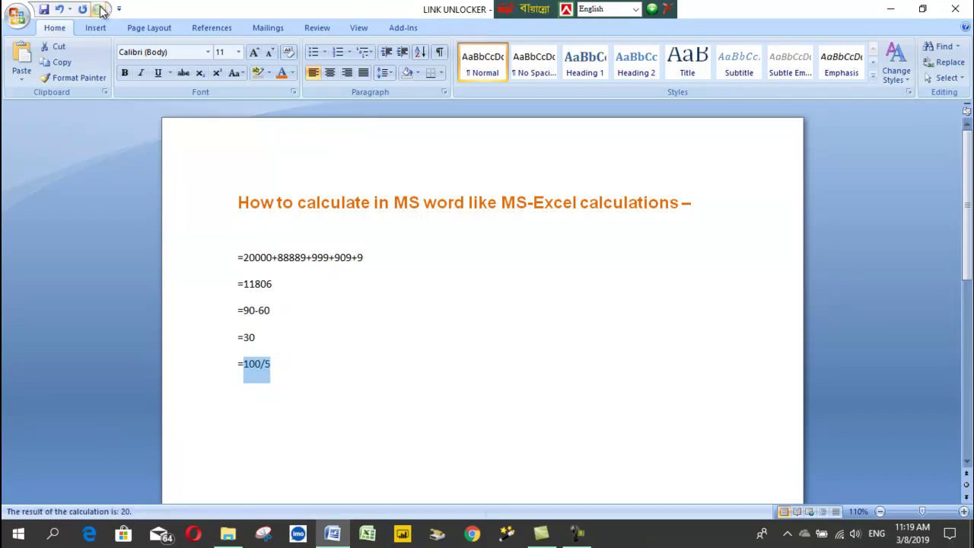
pyautogui.click(279, 358)
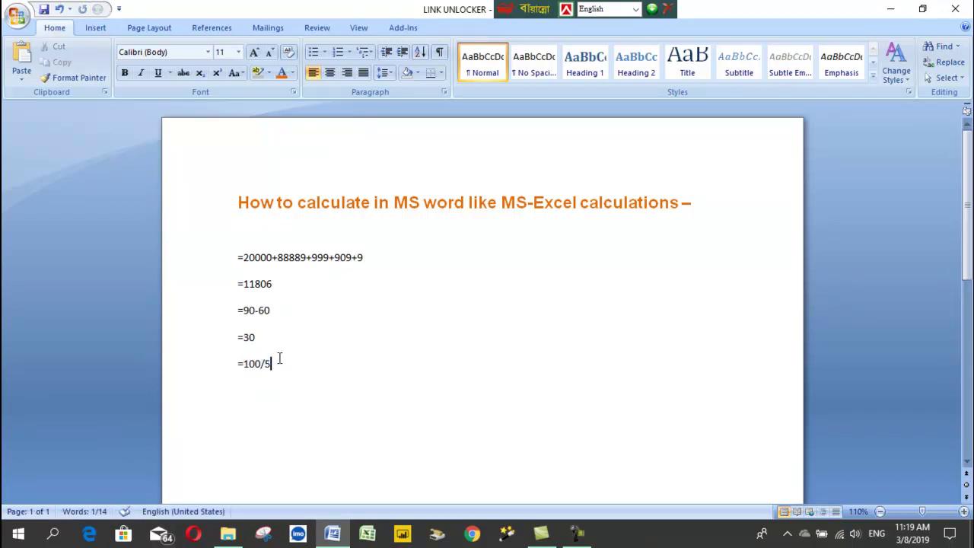
pyautogui.press('Return')
pyautogui.write('=20')
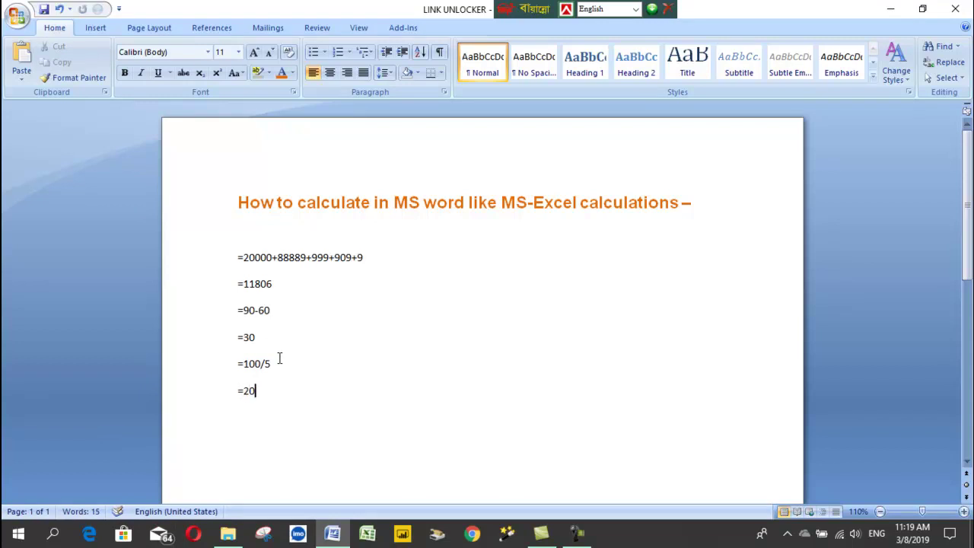
# Step: Enlarge all expression and result lines from 11 to 16 pt with Grow Font
pyautogui.moveTo(239, 245); pyautogui.dragTo(338, 458)
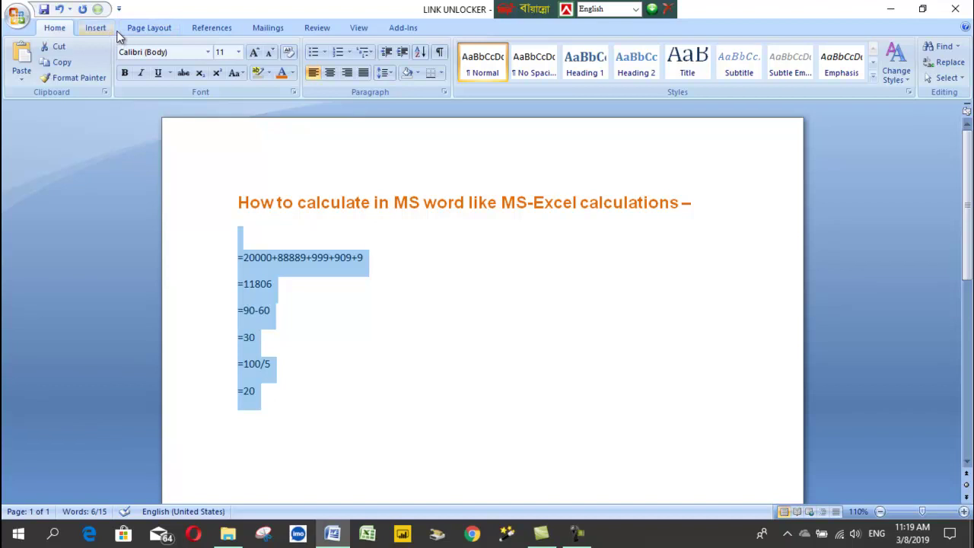
pyautogui.click(254, 52)
pyautogui.click(254, 52)
pyautogui.click(254, 52)
pyautogui.click(331, 345)
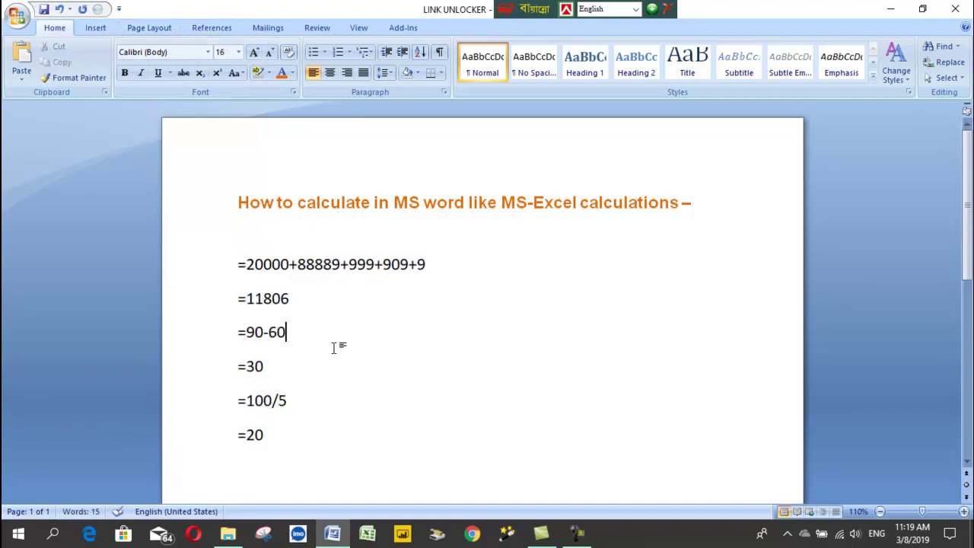